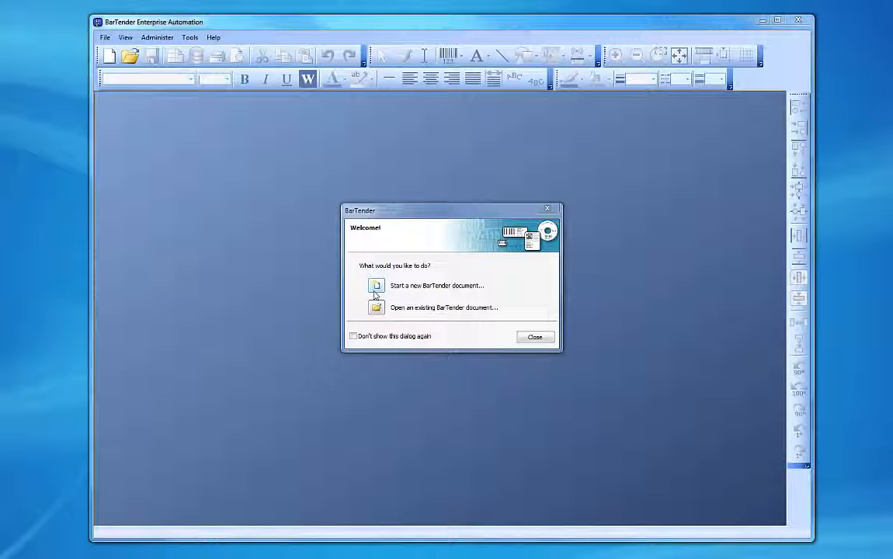
Step: Start a new document with the New Document Wizard
left_click(374, 292)
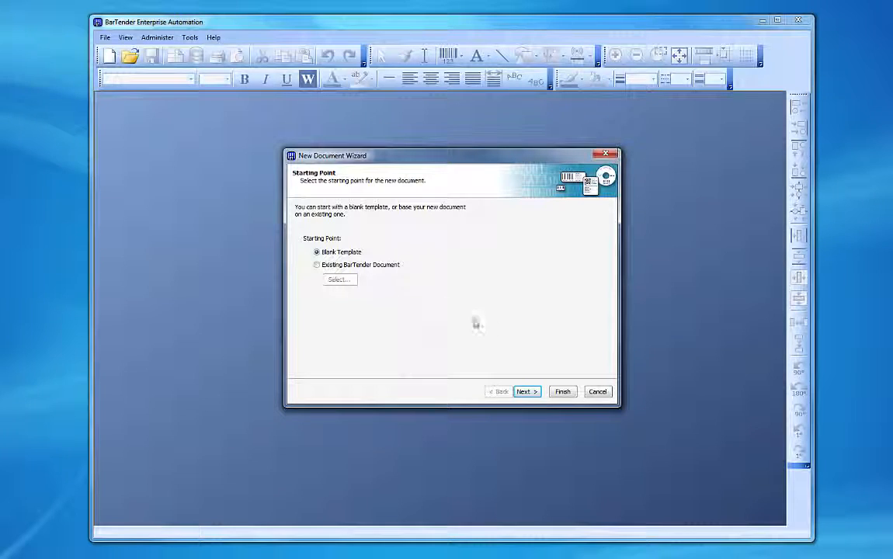
left_click(608, 392)
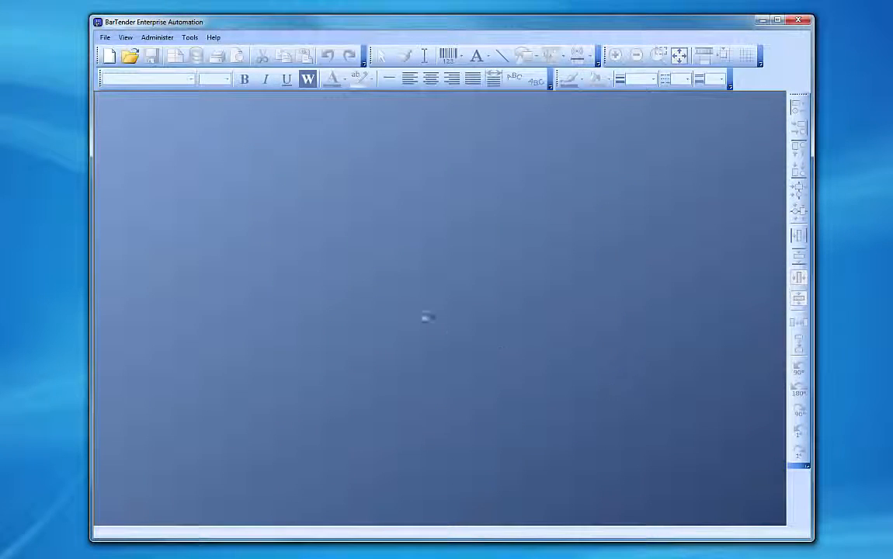
left_click(105, 37)
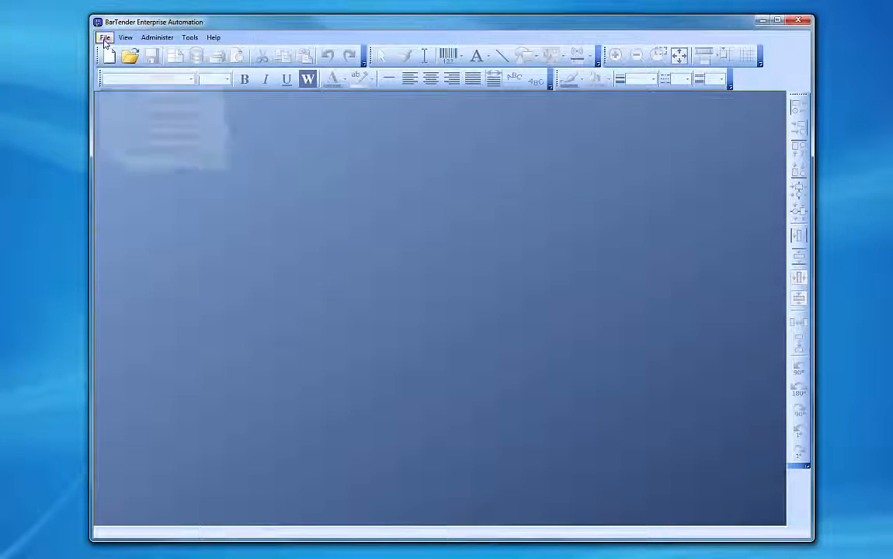
left_click(103, 49)
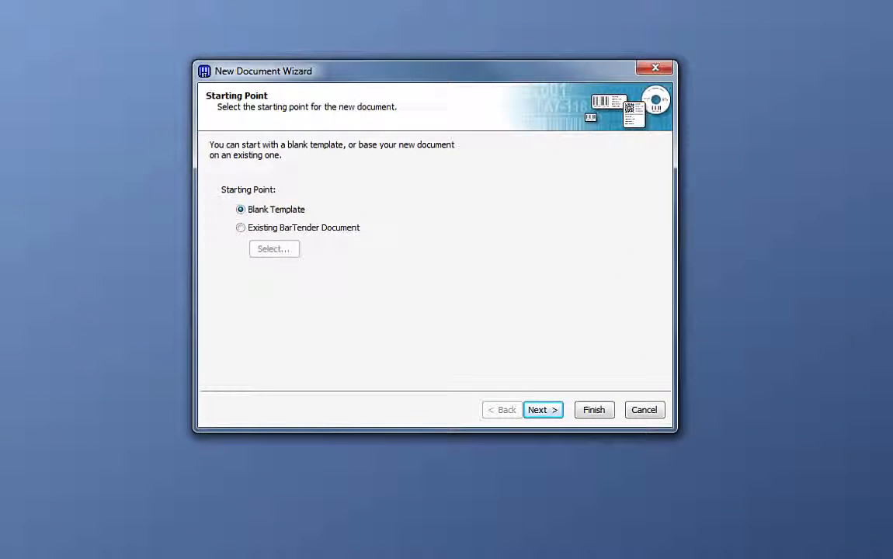
left_click(240, 229)
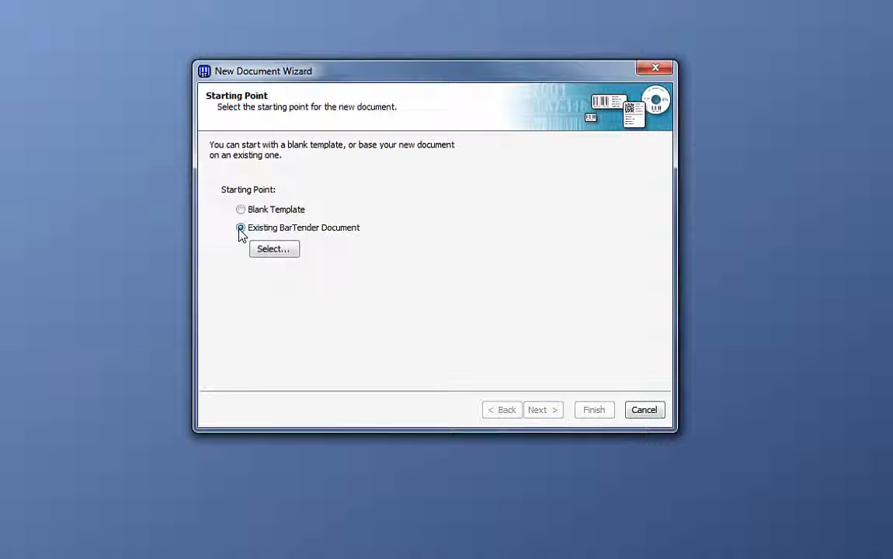
left_click(262, 254)
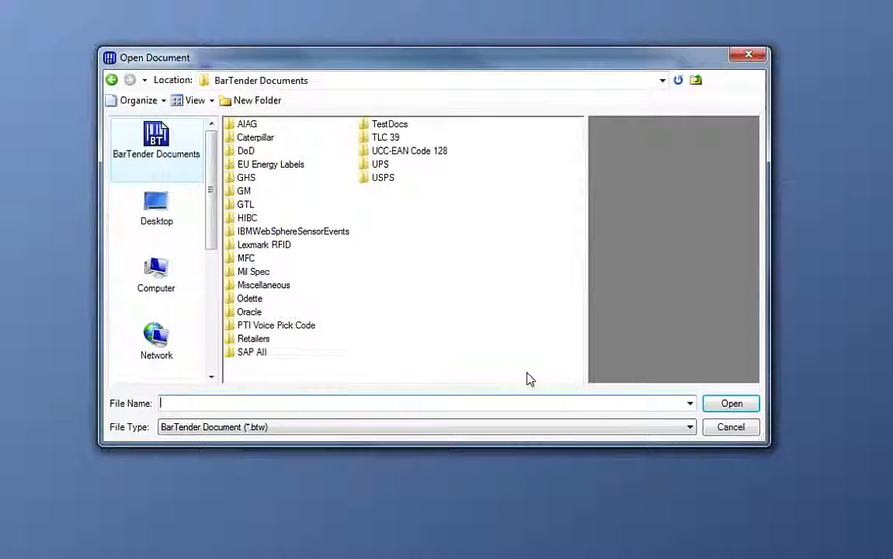
left_click(731, 427)
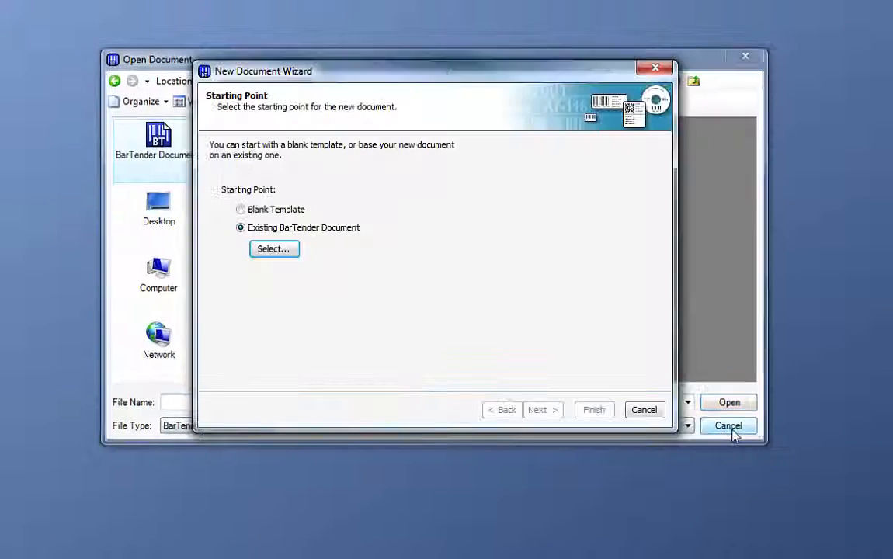
Step: Use a blank template as the starting point and select Thermal Printer for the document
left_click(240, 209)
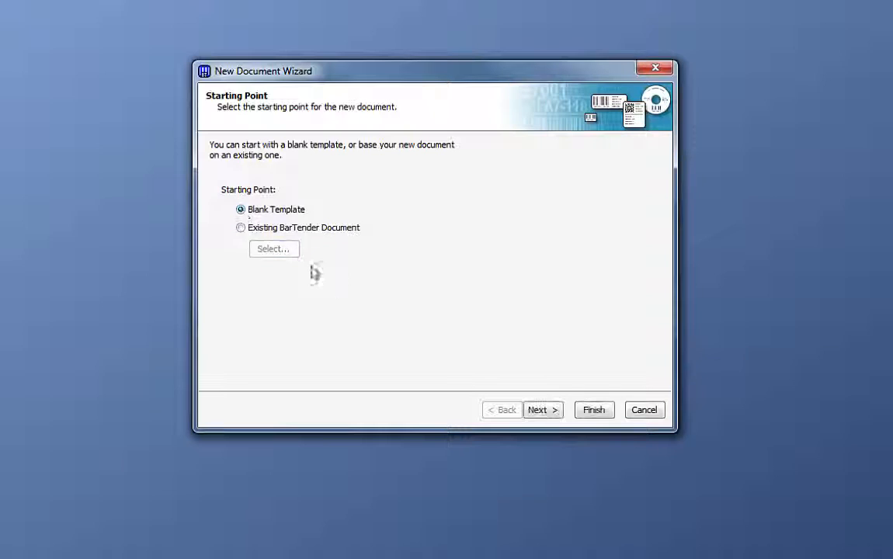
left_click(556, 416)
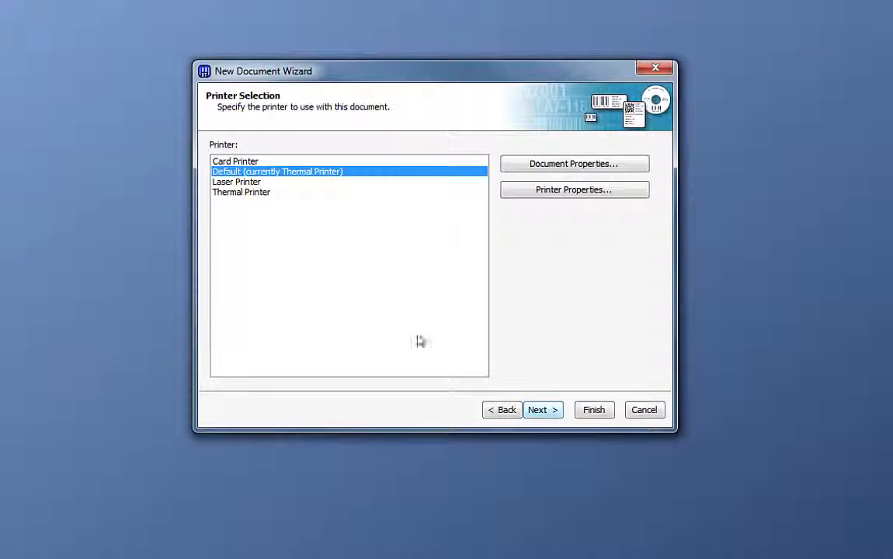
left_click(235, 191)
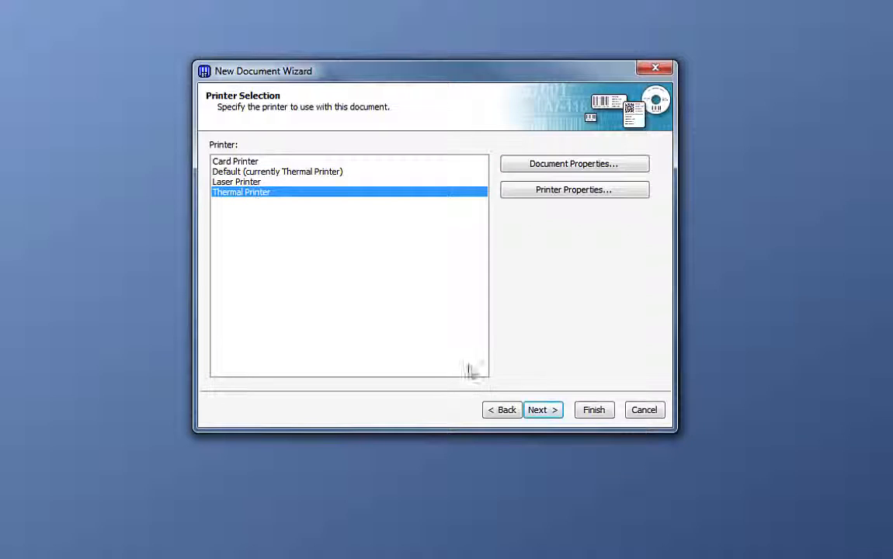
left_click(550, 411)
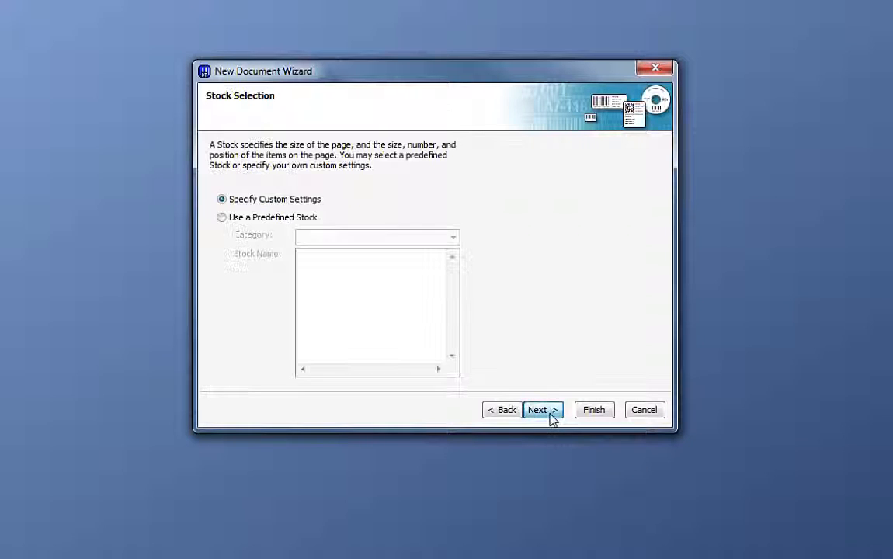
Step: Switch to a predefined stock in the Avery Dennison category and preview several stocks, ending with V72
left_click(221, 217)
left_click(454, 238)
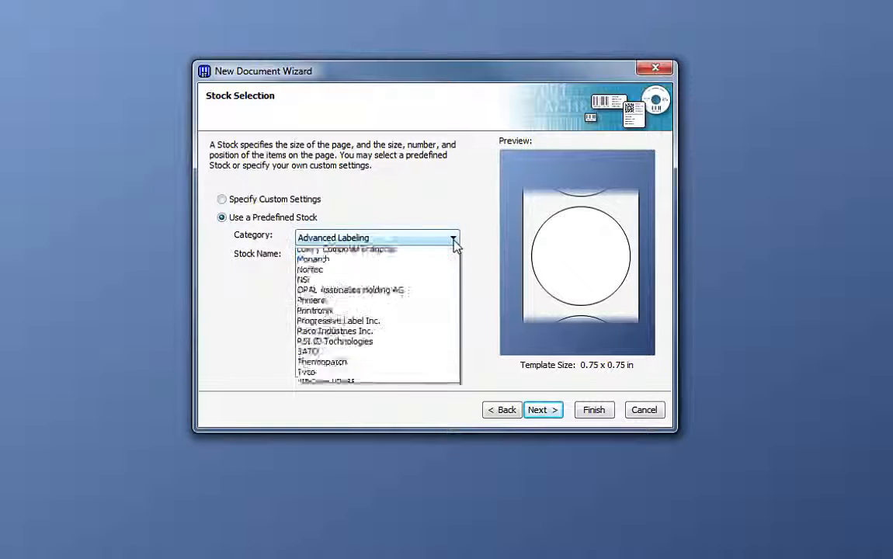
left_click(438, 266)
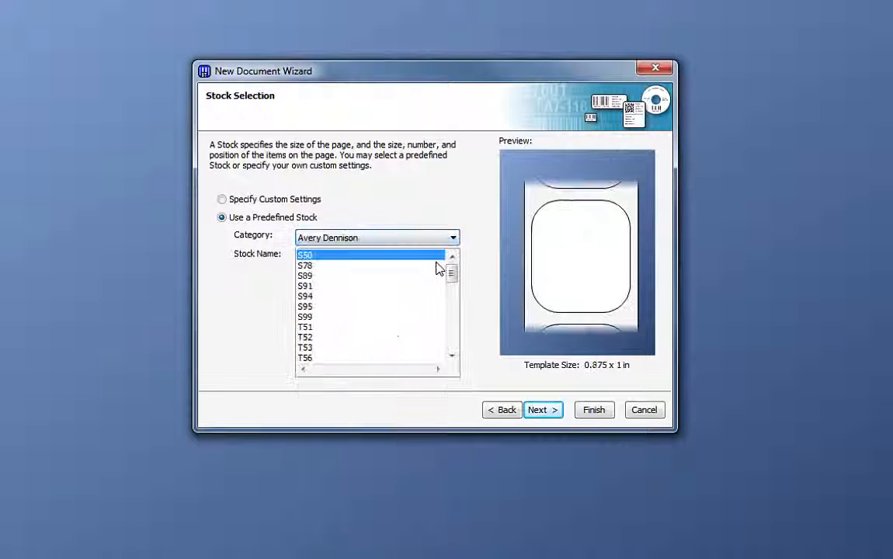
left_click(402, 307)
scroll(392, 314, "down", 1)
scroll(393, 316, "down", 1)
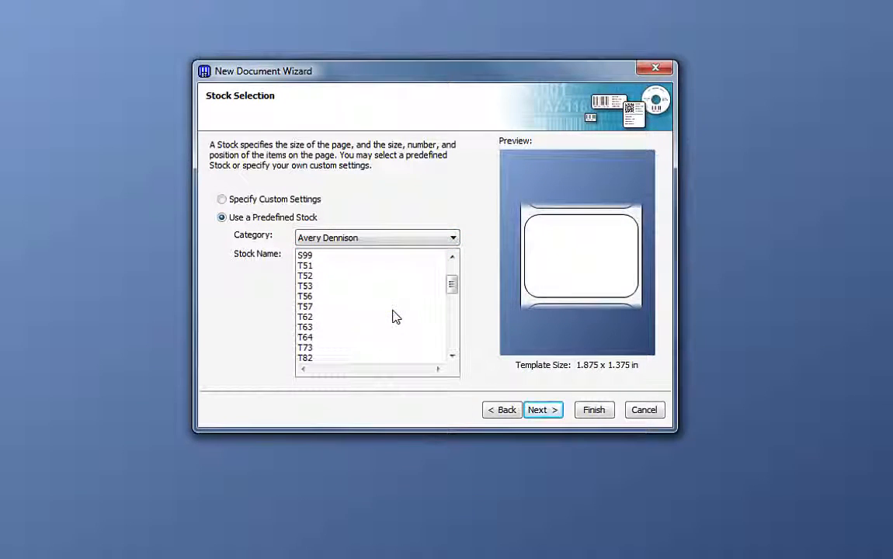
left_click(393, 316)
scroll(389, 320, "down", 1)
scroll(389, 322, "down", 2)
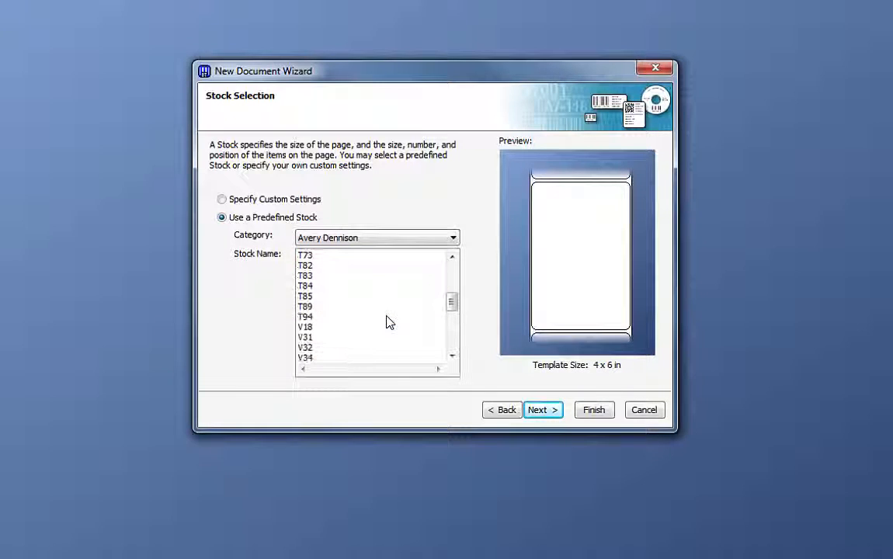
left_click(389, 318)
scroll(389, 321, "down", 3)
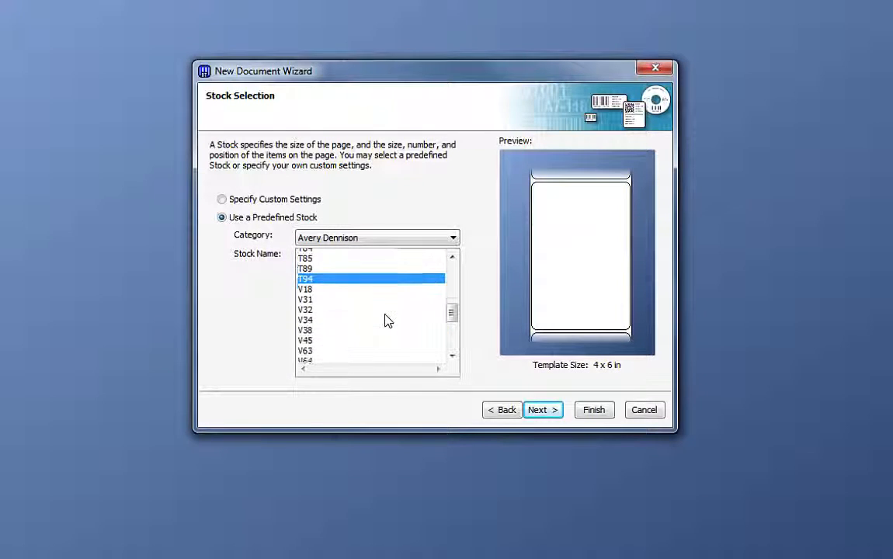
left_click(387, 317)
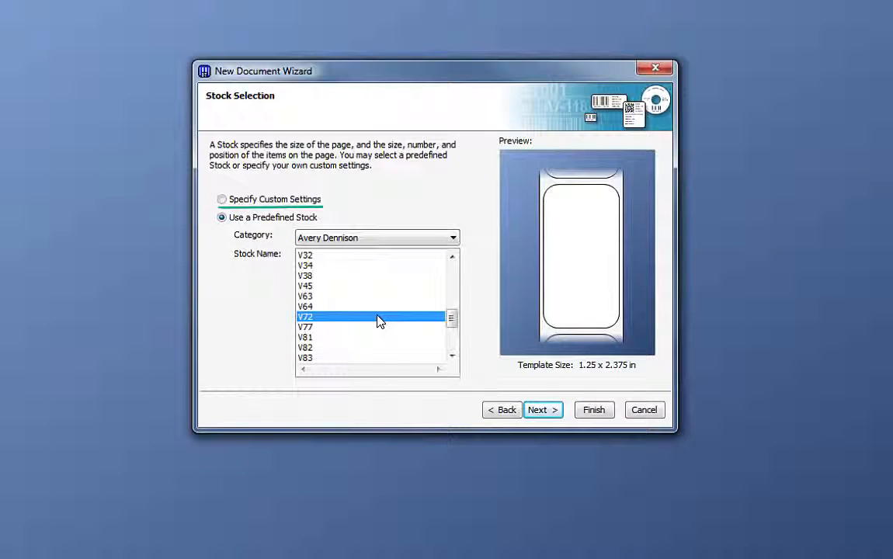
Step: Specify custom settings for the stock and proceed to the items per page
left_click(222, 200)
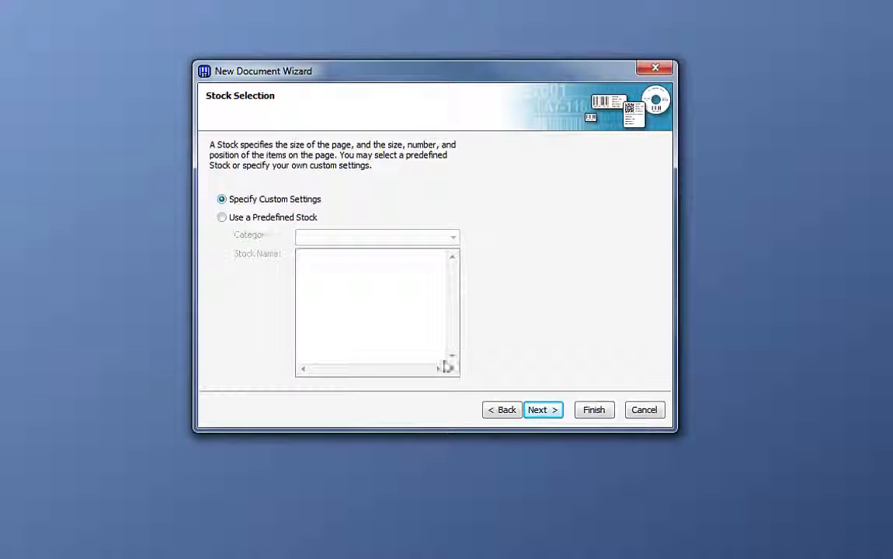
left_click(540, 413)
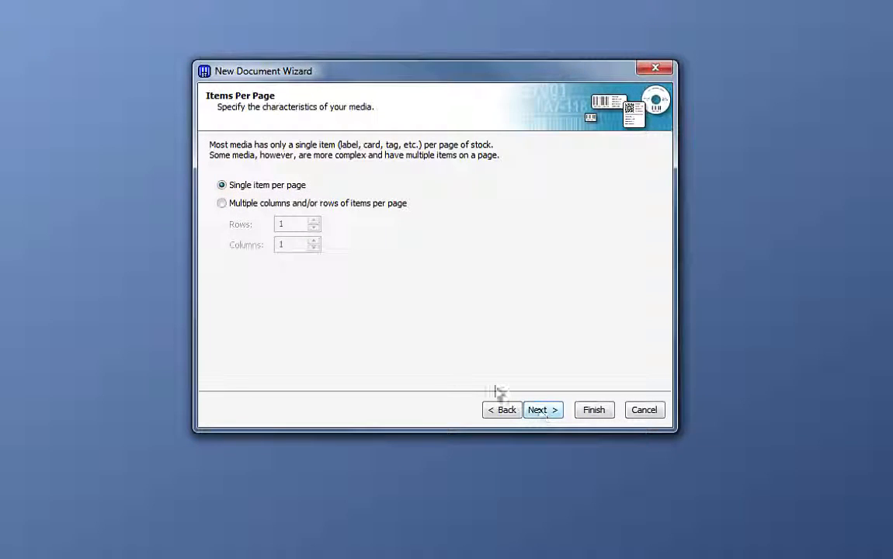
Step: Set the media to multiple items per page with 5 rows and 3 columns
left_click(223, 203)
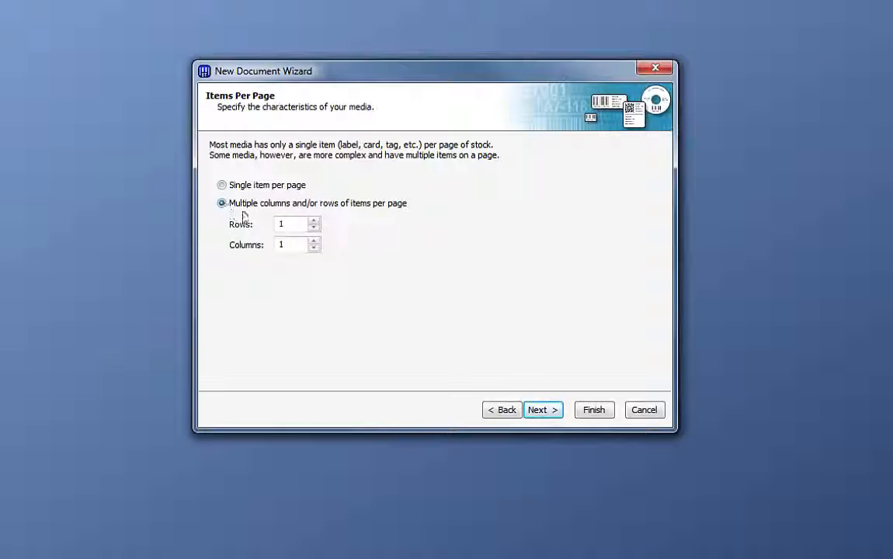
left_click(313, 241)
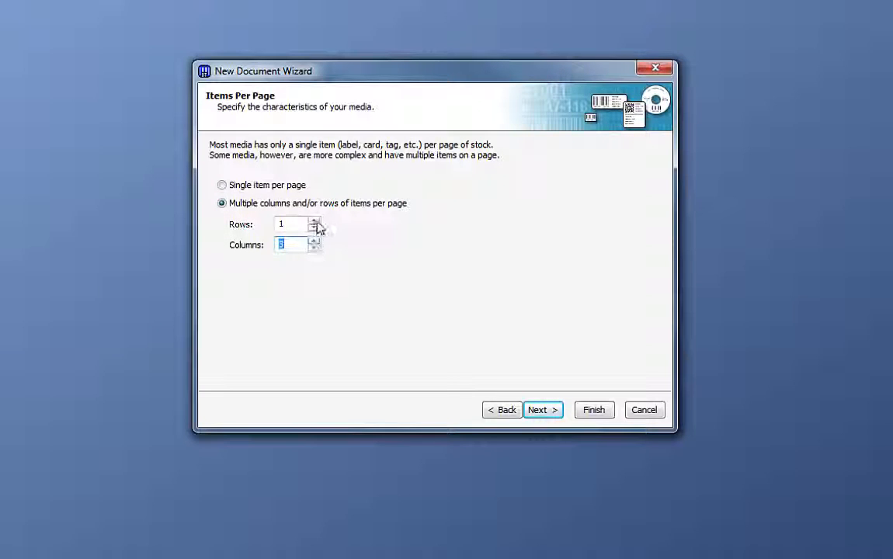
left_click(313, 222)
left_click(314, 222)
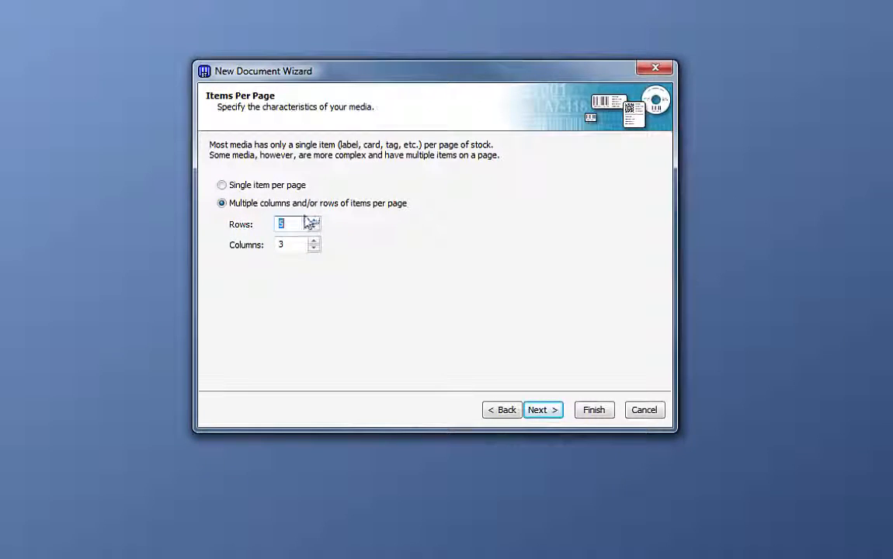
Step: Set the media to a single item per page and proceed to the side edges
left_click(222, 186)
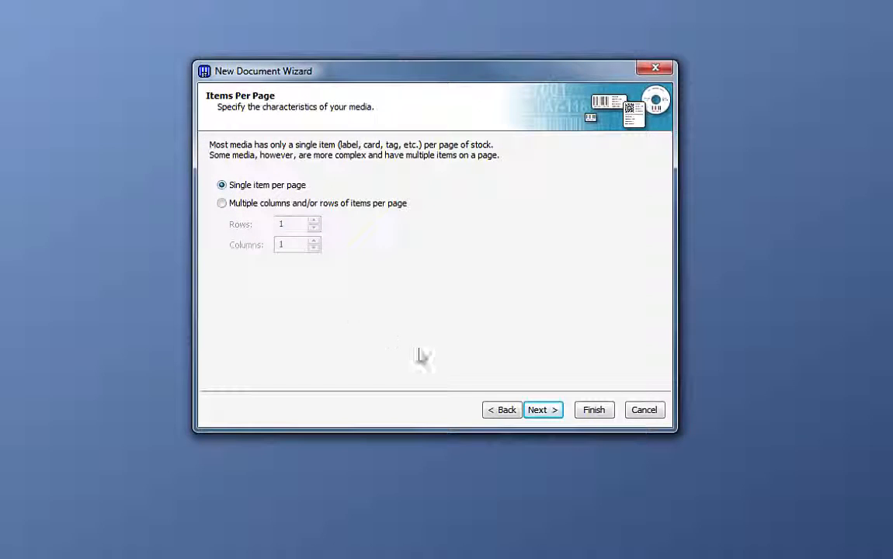
left_click(534, 411)
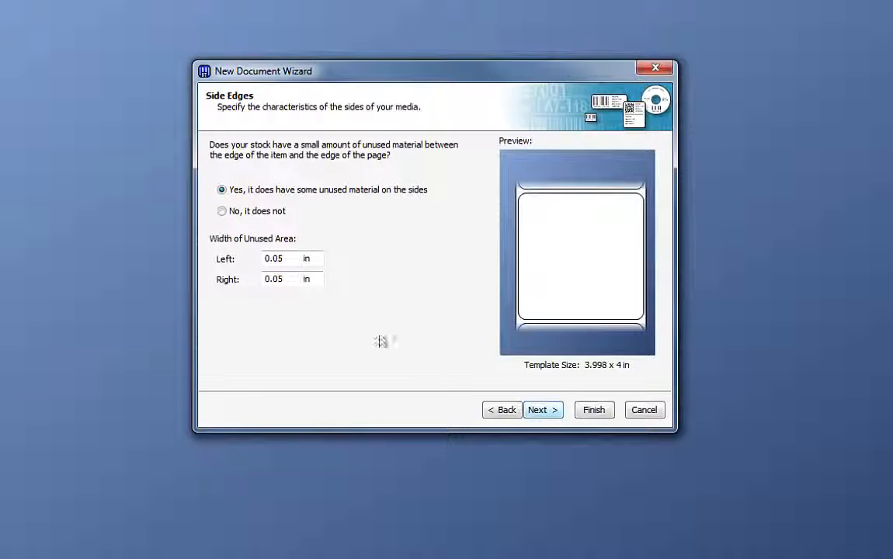
Step: Set the unused side area to 0.5 in wide on both the left and right edges
left_click_drag(284, 259, 257, 258)
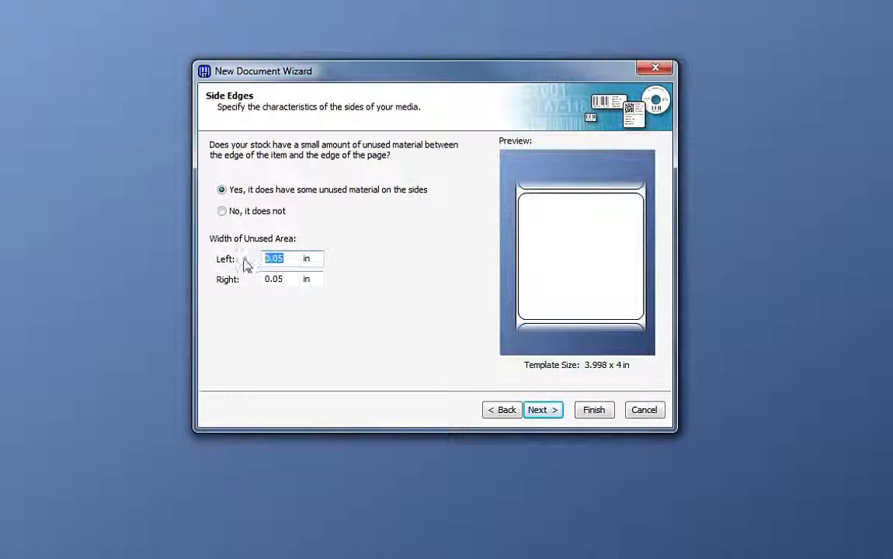
type("0.5")
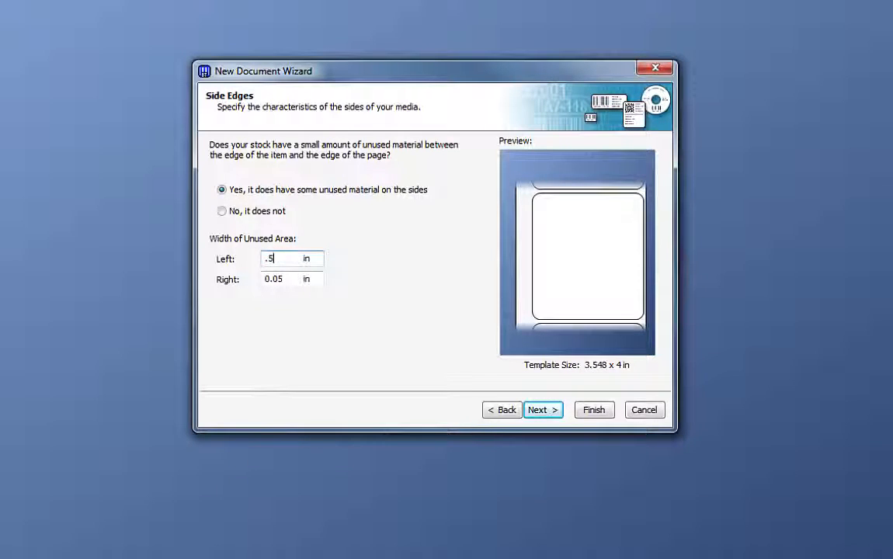
key("Tab")
key("BackSpace")
type("0.5")
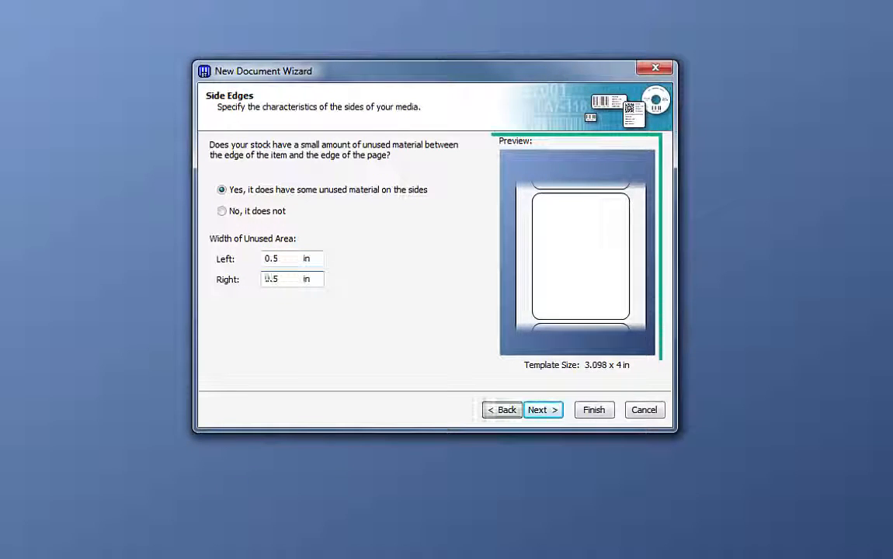
key("Tab")
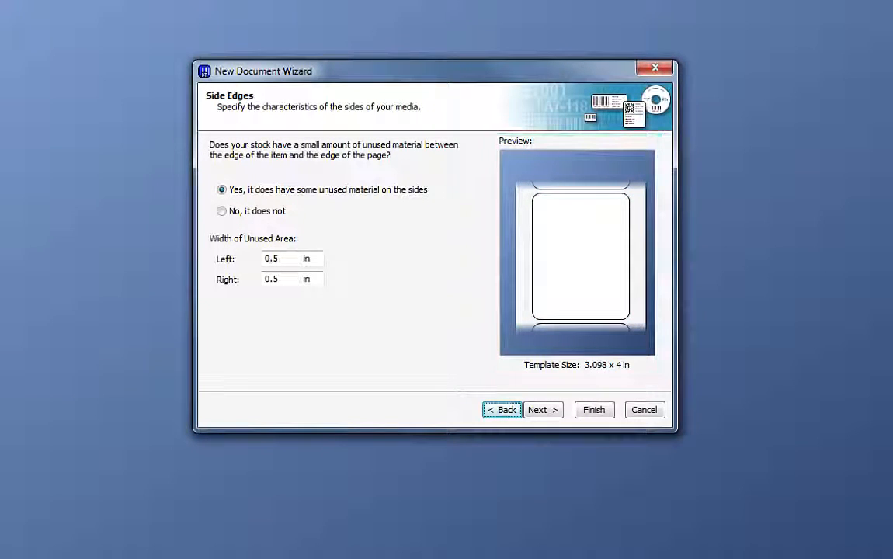
Step: Set the left and right unused area widths to 0.05 in and proceed to the item shape
double_click(271, 279)
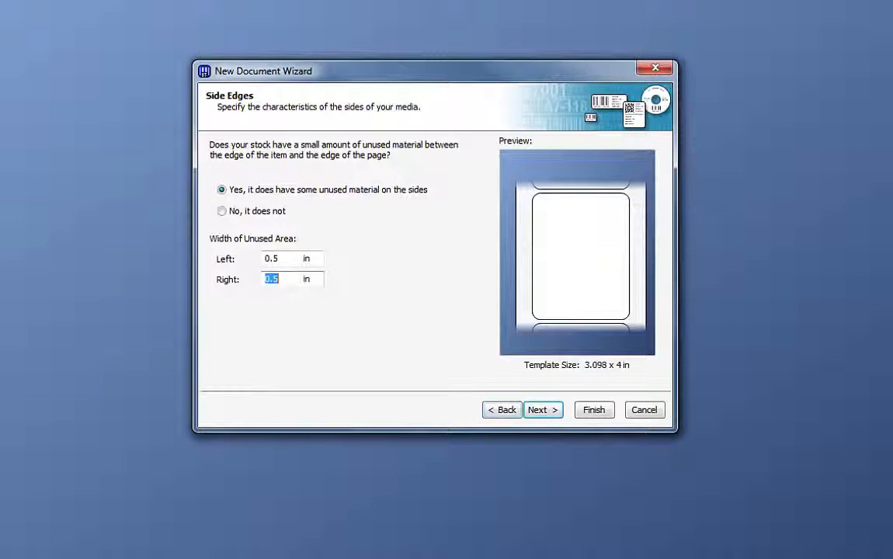
key("shift+Tab")
type(".05")
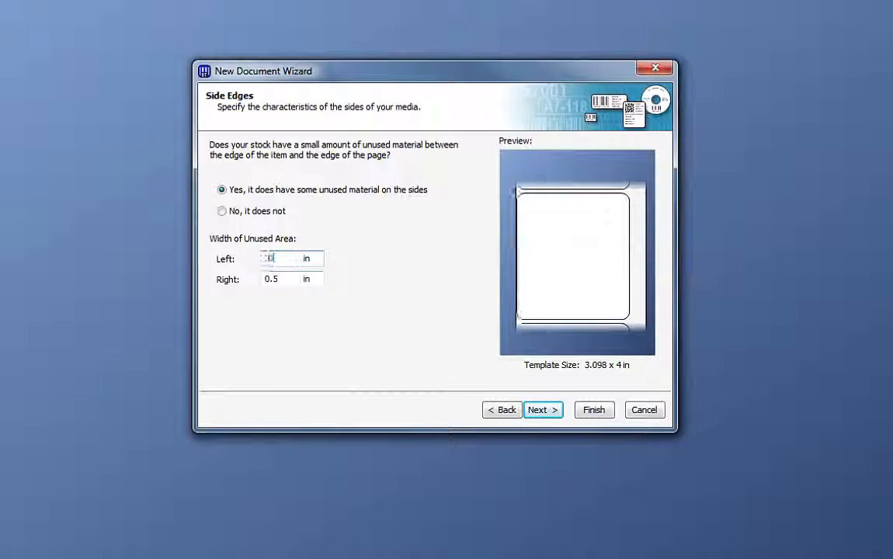
key("Tab")
type(".05")
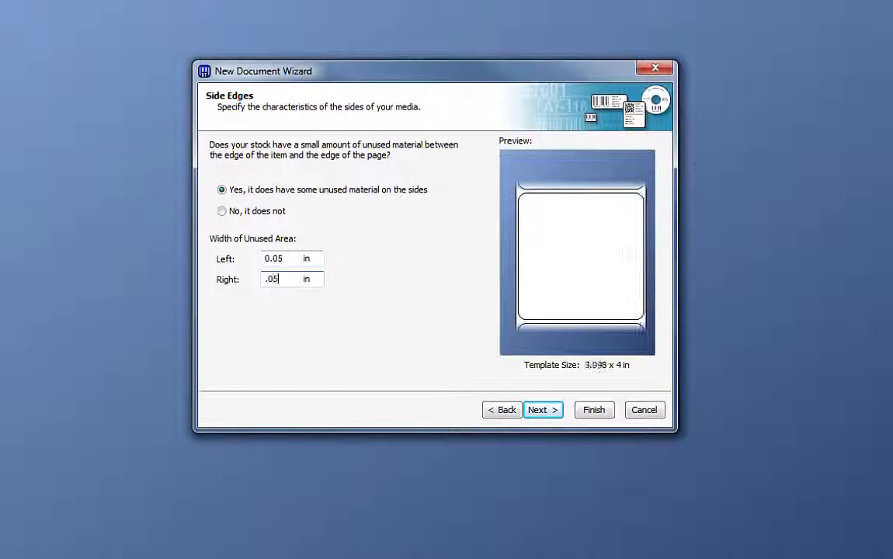
left_click(551, 412)
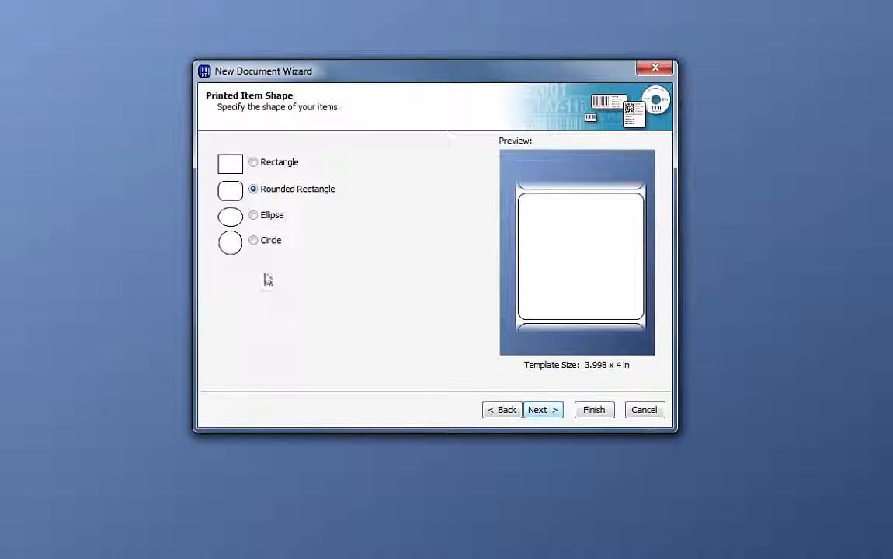
Step: Preview the Circle and Rectangle shapes and set the printed item shape to Rounded Rectangle
left_click(253, 241)
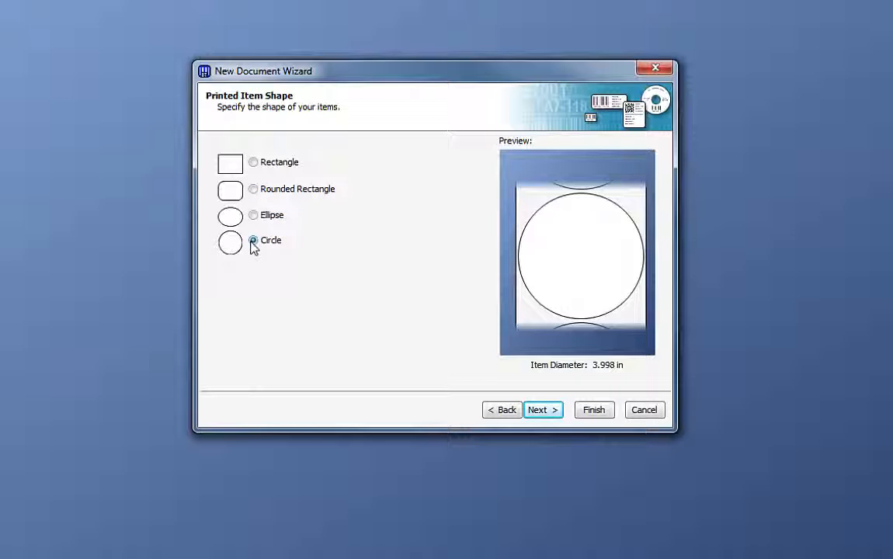
left_click(253, 162)
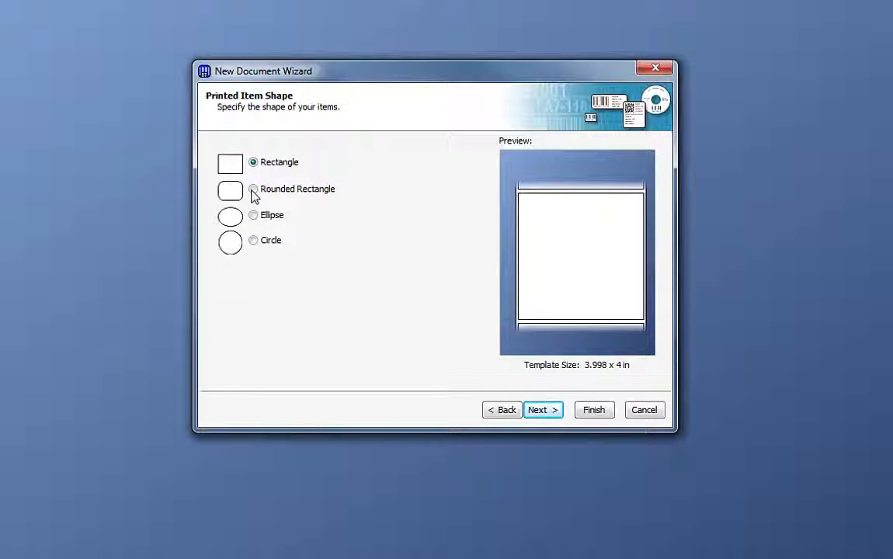
left_click(254, 190)
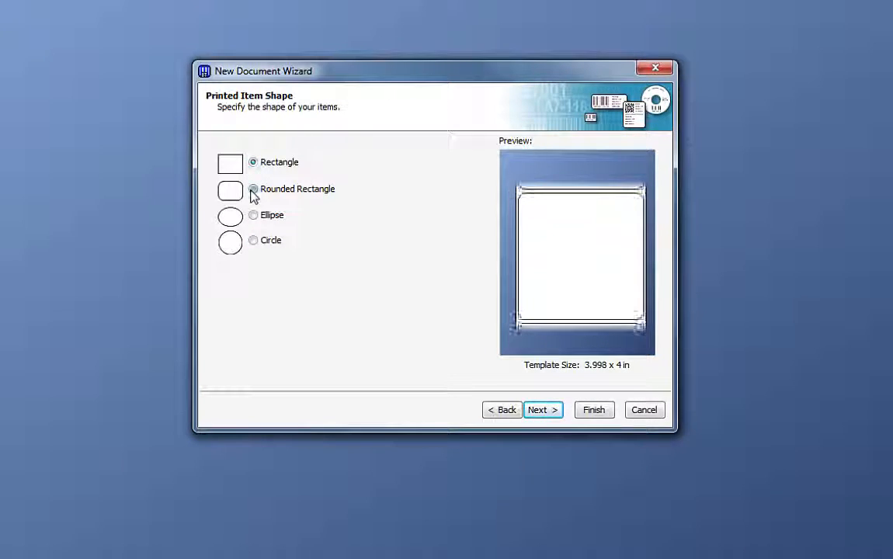
Step: Proceed to the template size and set the item to 4 in wide and 6 in high
left_click(544, 414)
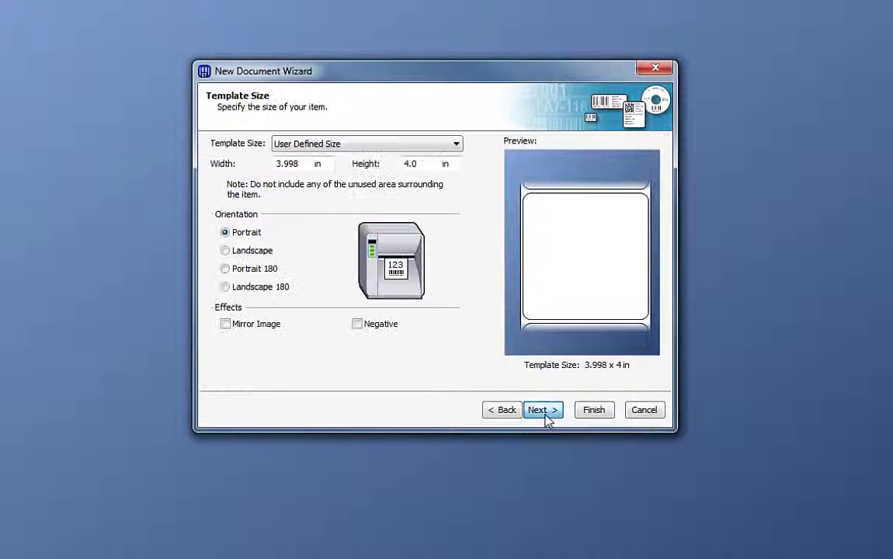
double_click(410, 164)
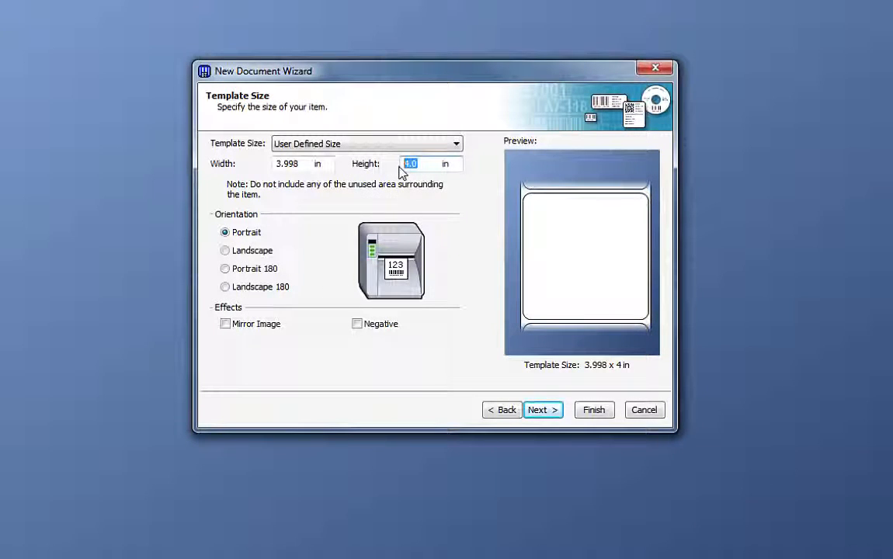
type("6")
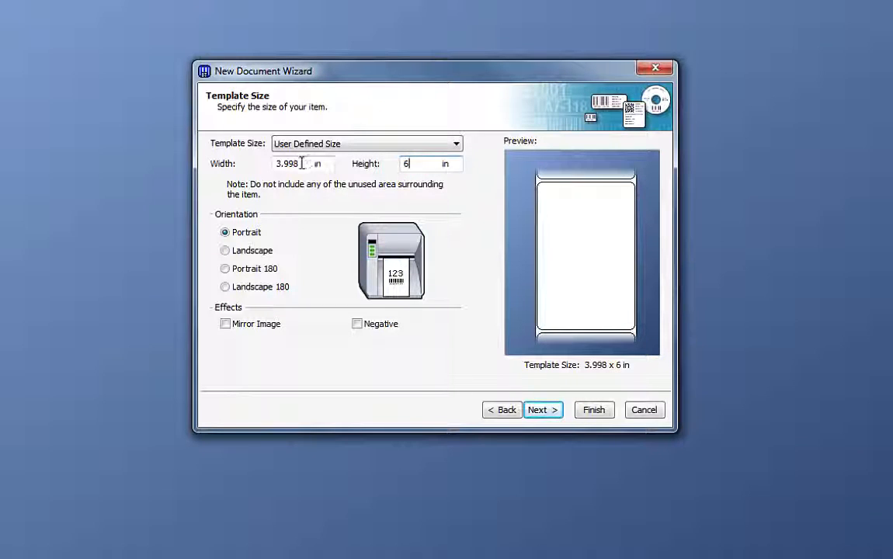
left_click_drag(305, 163, 275, 161)
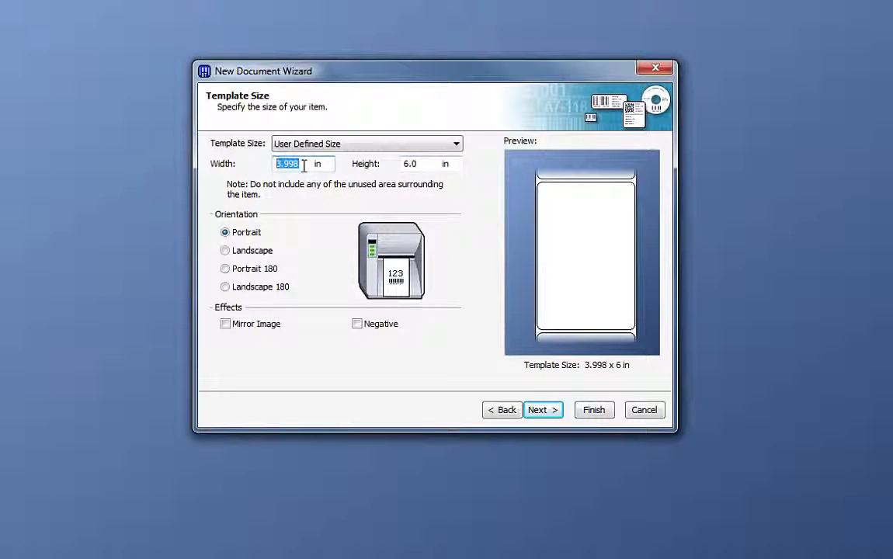
type("4")
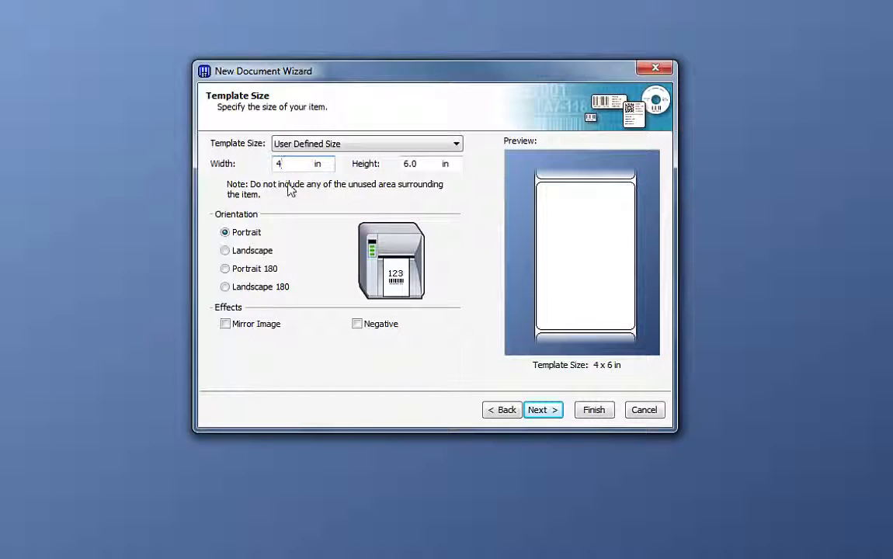
Step: Preview the Portrait and Portrait 180 orientations, set the template to Landscape and proceed to the template background
left_click(225, 250)
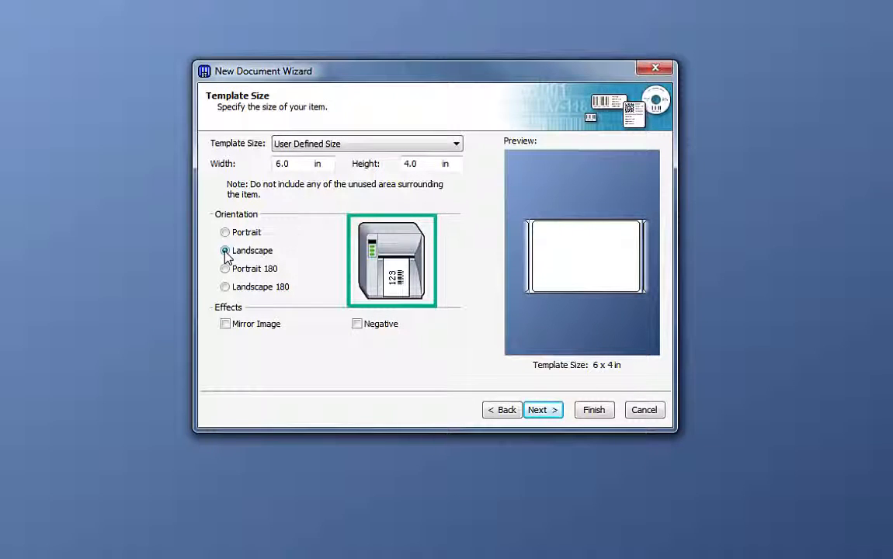
left_click(225, 234)
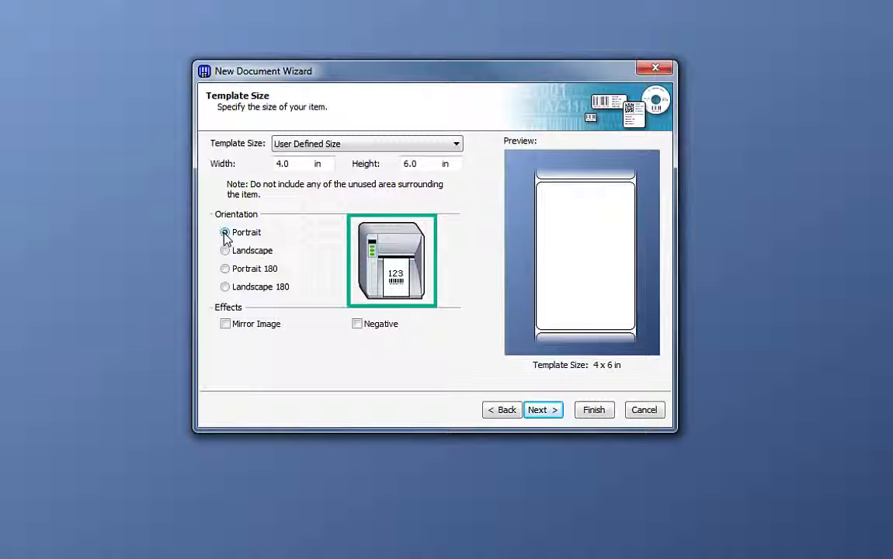
left_click(226, 270)
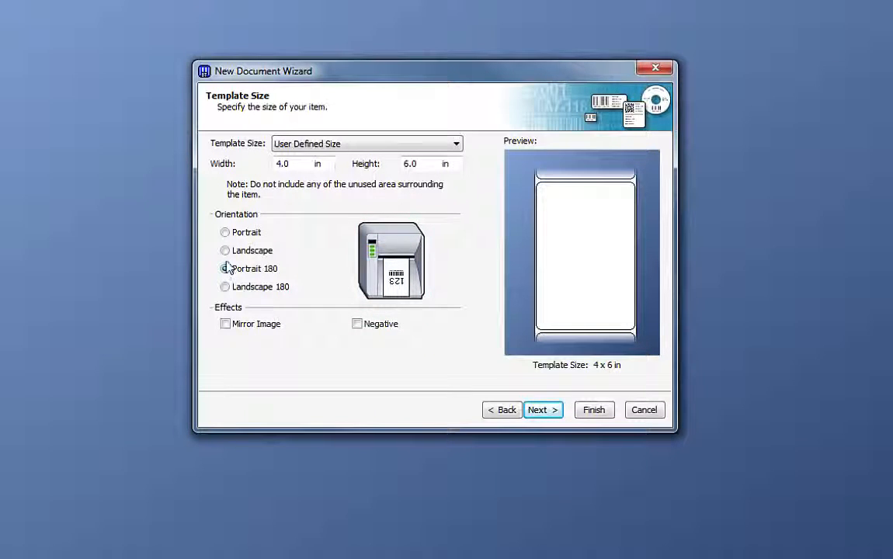
left_click(224, 250)
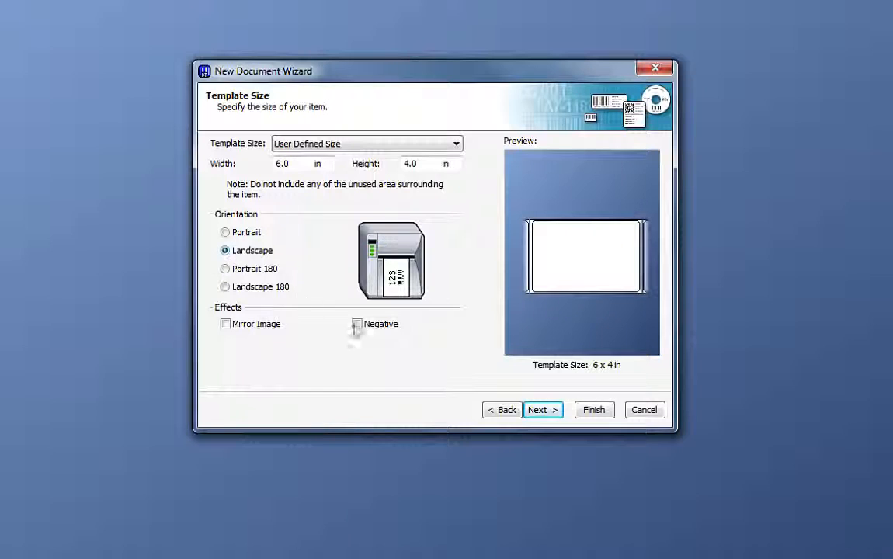
left_click(544, 414)
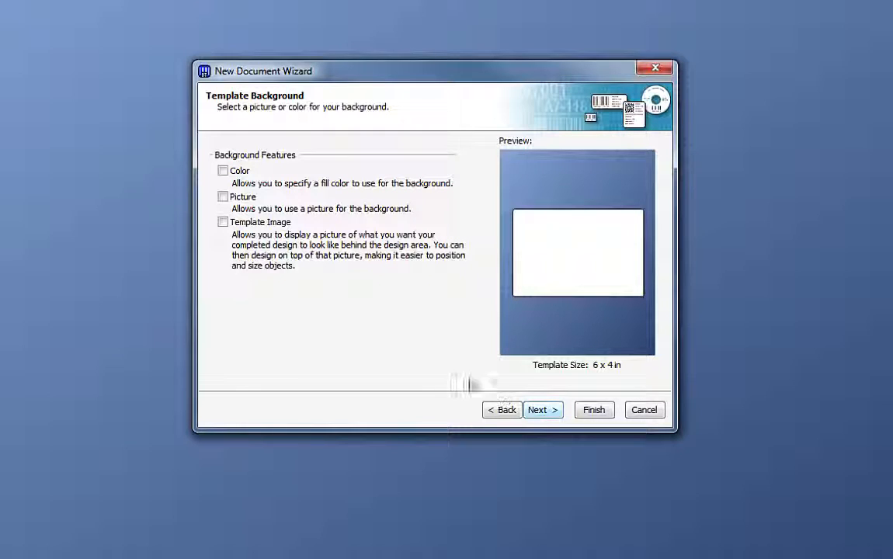
left_click(223, 171)
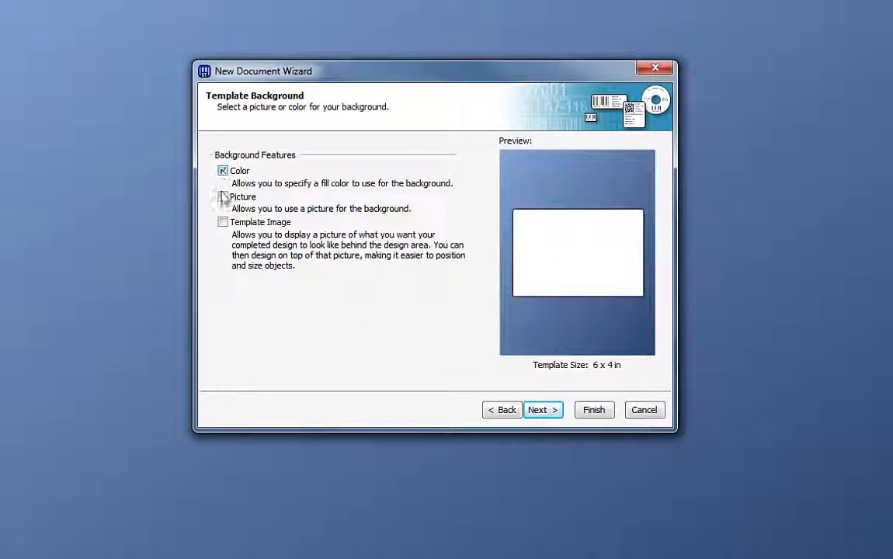
left_click(223, 197)
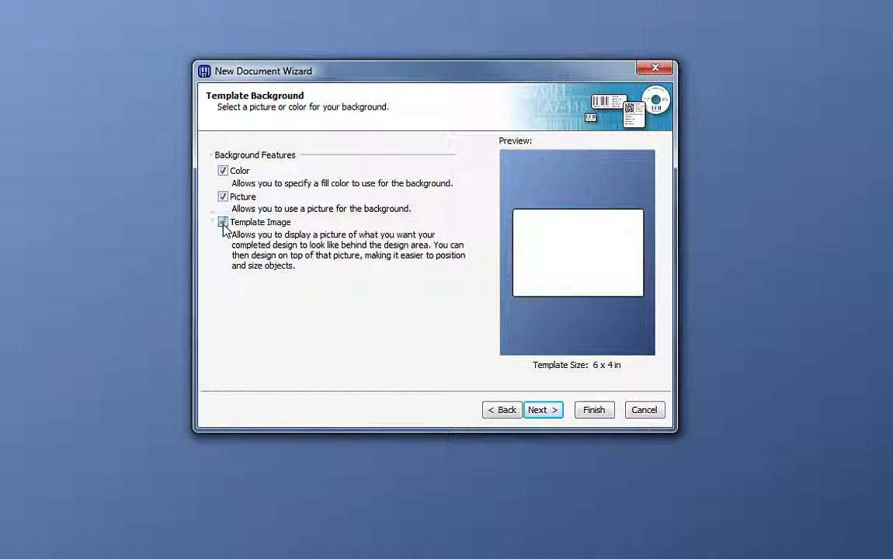
left_click(223, 222)
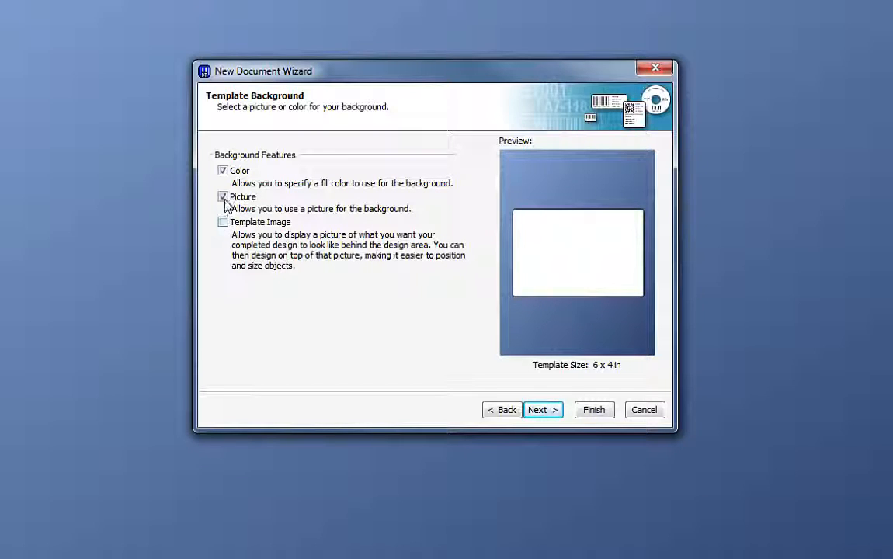
left_click(222, 197)
left_click(223, 171)
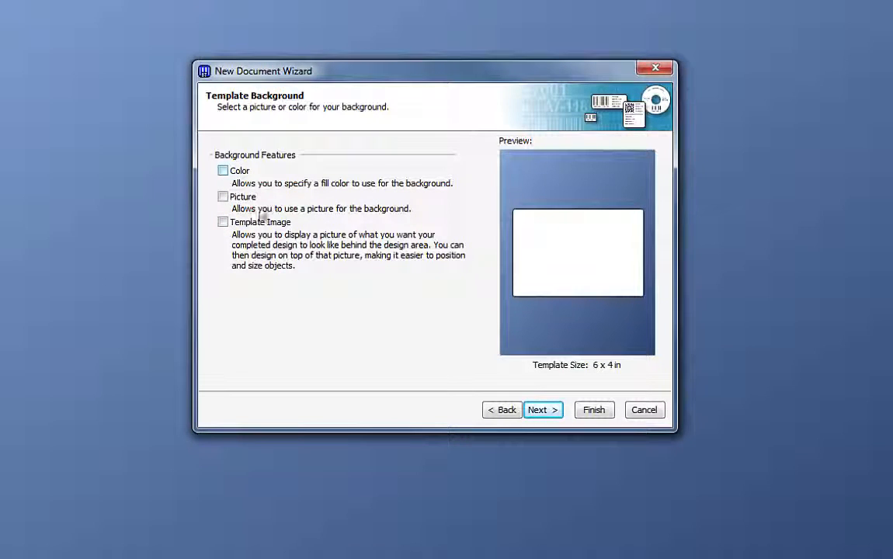
Step: Leave the template background without color, picture or template image and finish the wizard to create the document
left_click(543, 410)
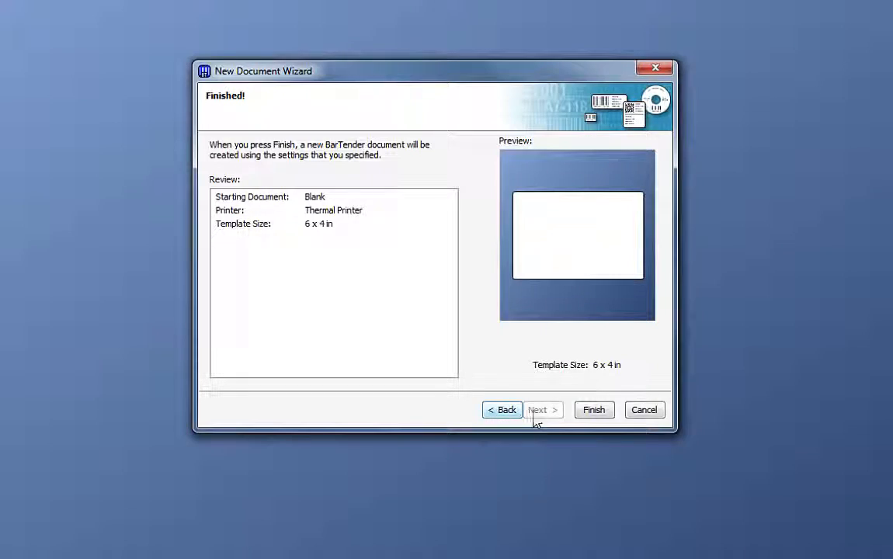
left_click(592, 412)
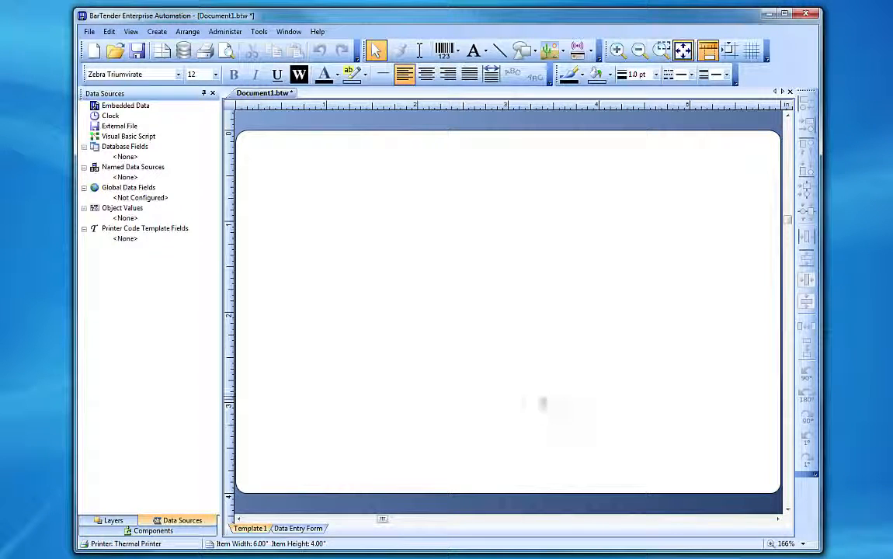
Step: Save the new label document as thermal in the BarTender Documents folder
left_click(89, 31)
left_click(108, 106)
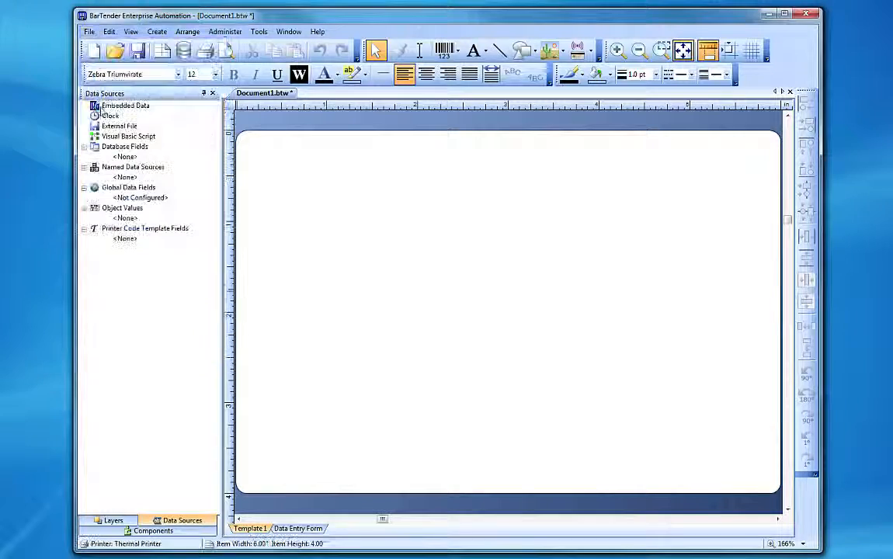
type("thermal")
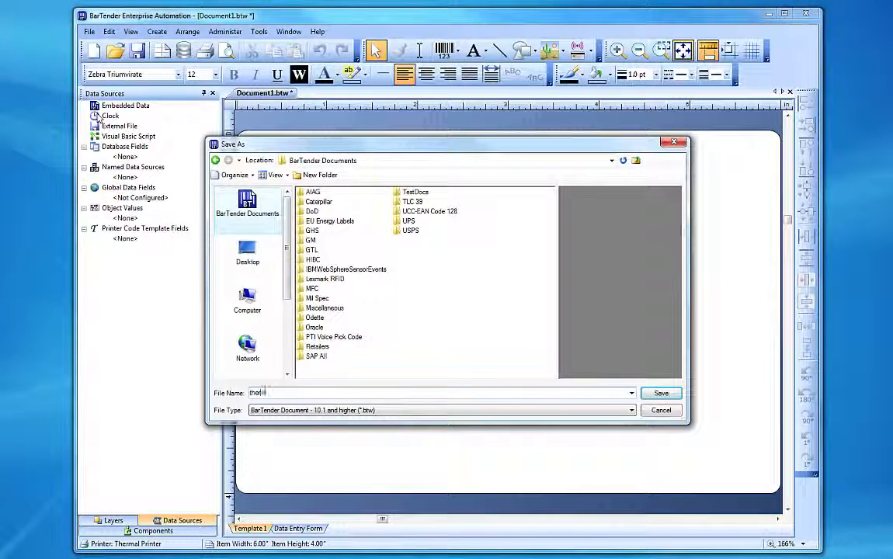
left_click(658, 394)
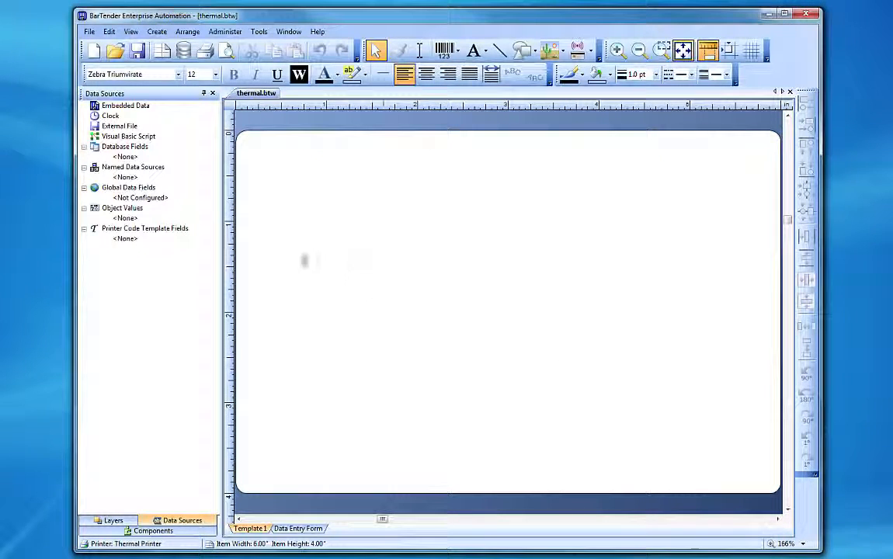
Step: Review the page size and orientation in the document's Page Setup and close it without changes
left_click(89, 31)
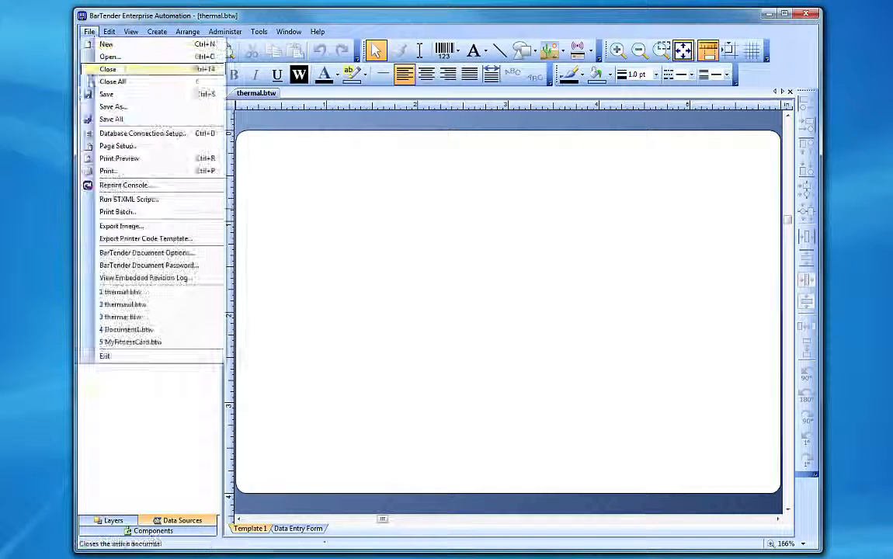
left_click(116, 146)
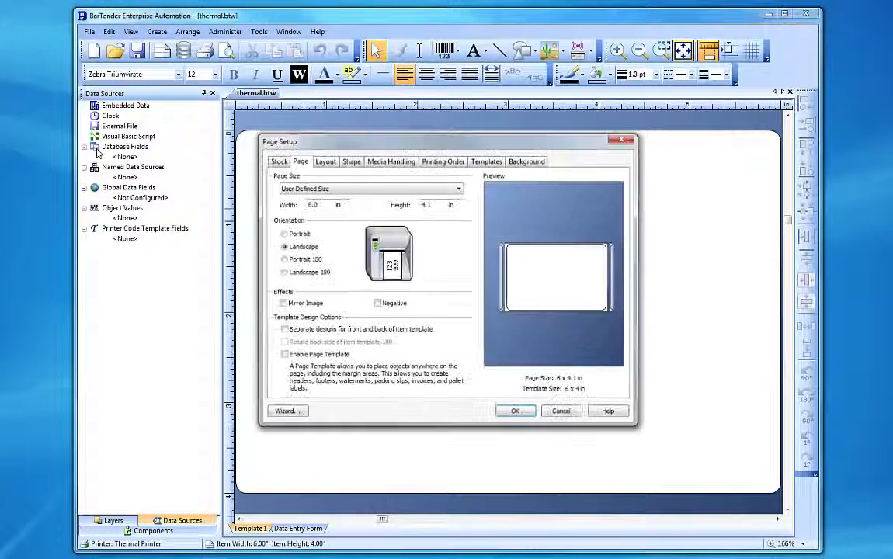
left_click(514, 413)
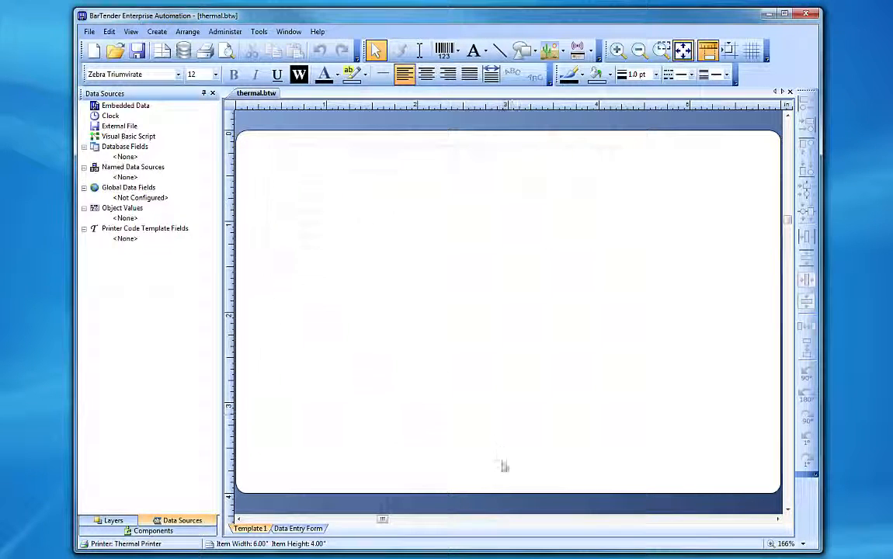